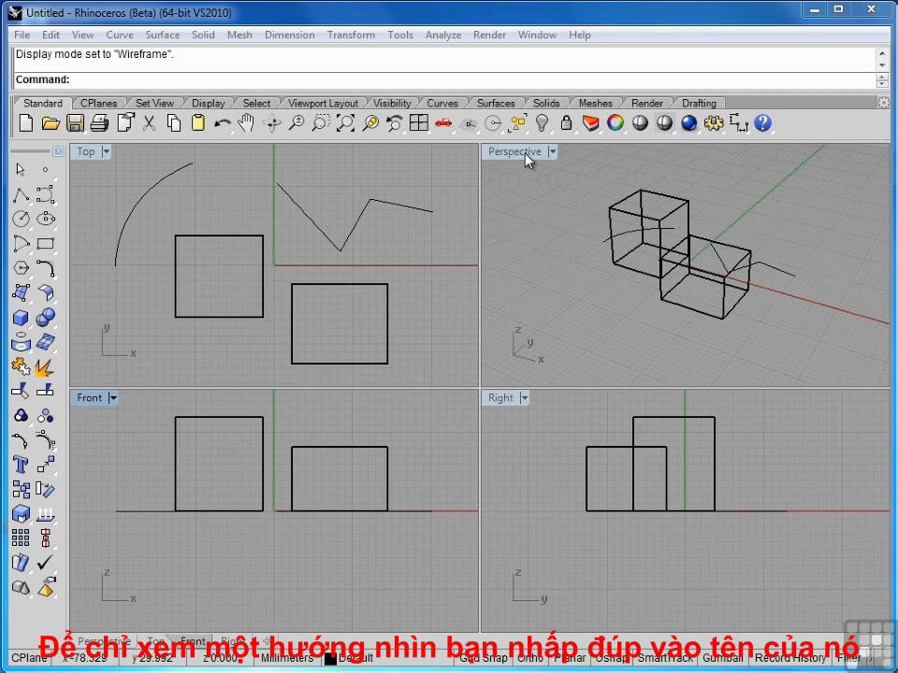
# Maximize the Perspective viewport and examine the two boxes and curves by orbiting, panning and zooming
pyautogui.doubleClick(524, 154)
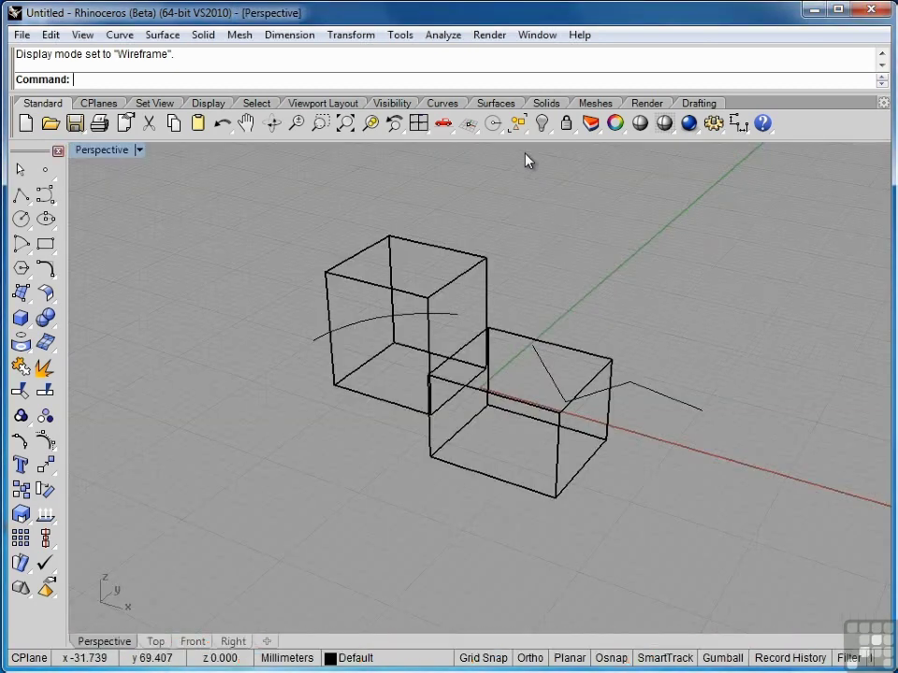
pyautogui.moveTo(254, 438); pyautogui.dragTo(270, 389, button='right')
pyautogui.press('Home')
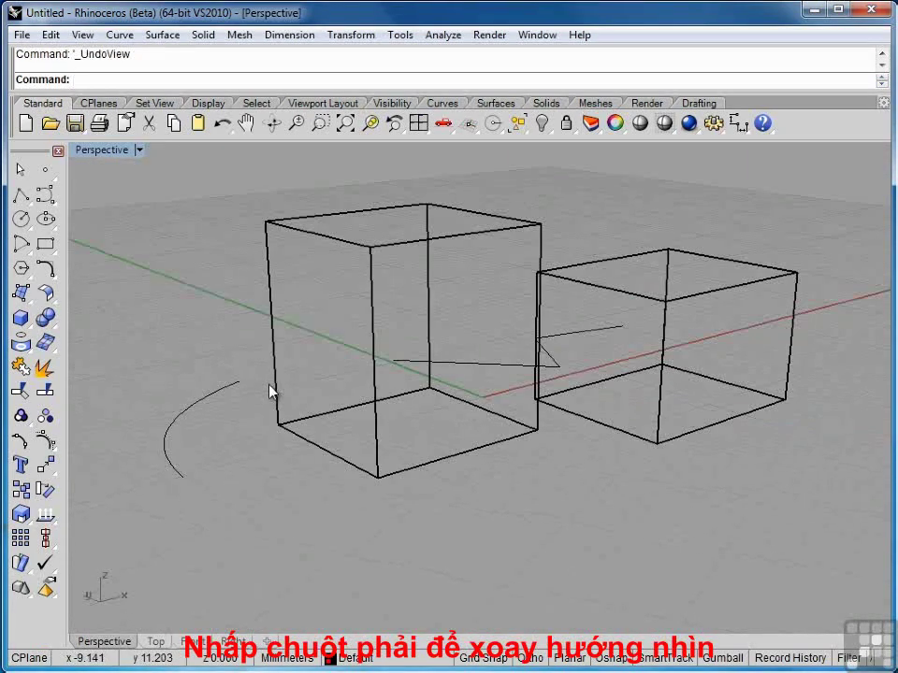
pyautogui.moveTo(270, 391); pyautogui.dragTo(322, 487, button='right')
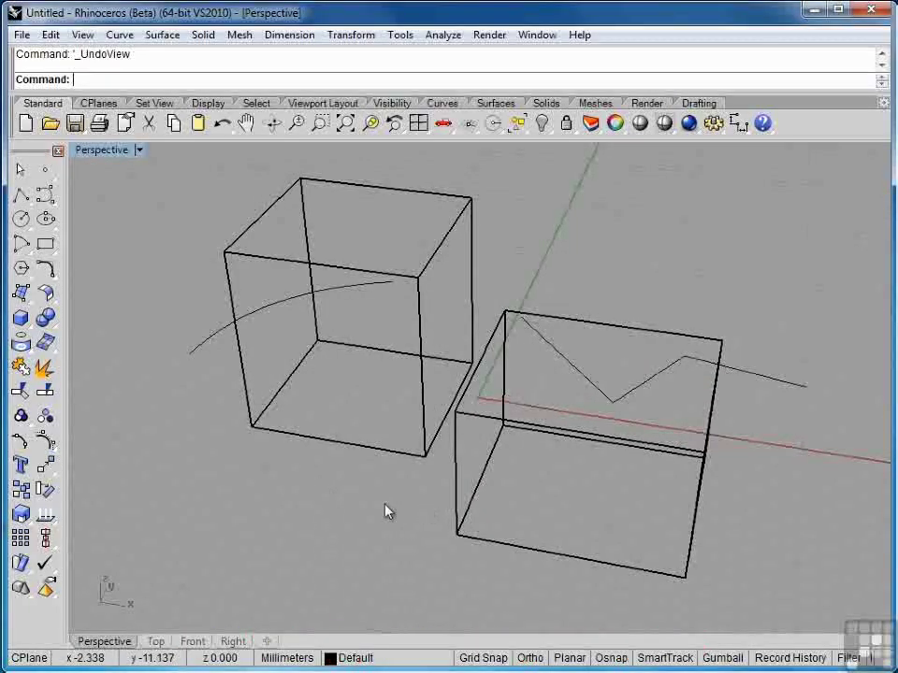
pyautogui.keyDown('shift'); pyautogui.moveTo(409, 509); pyautogui.dragTo(391, 504, button='right'); pyautogui.keyUp('shift')
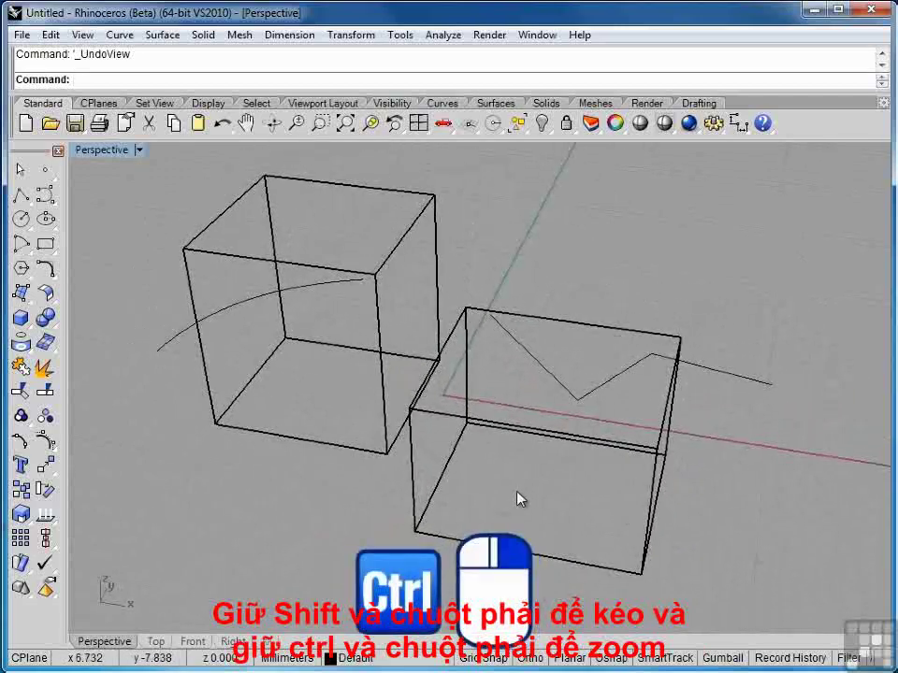
pyautogui.keyDown('ctrl'); pyautogui.moveTo(517, 496); pyautogui.dragTo(477, 499, button='right'); pyautogui.keyUp('ctrl')
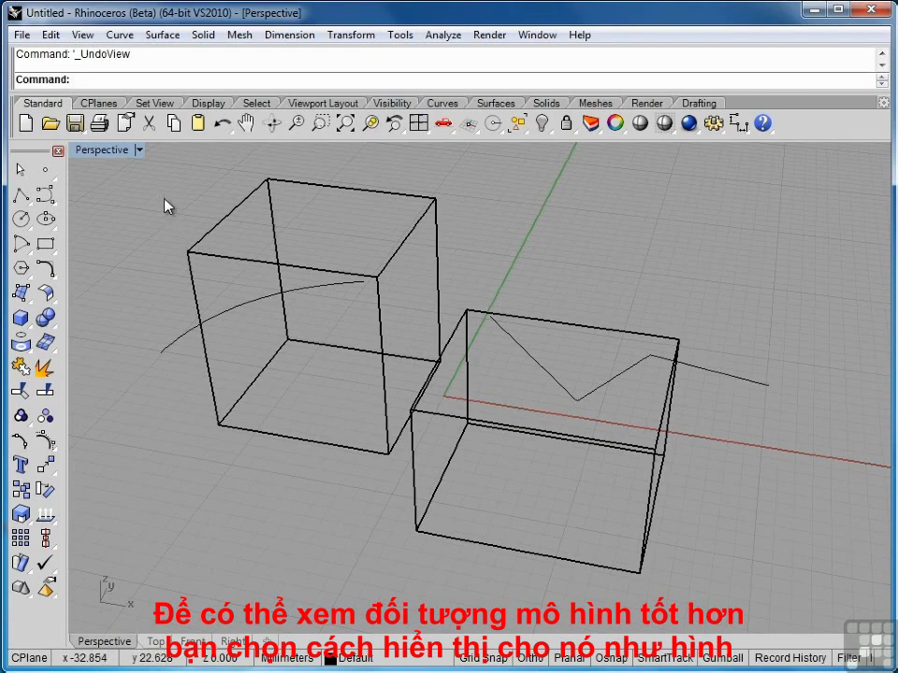
# Set the Perspective viewport's display mode to Shaded and inspect the boxes and curves from opposite sides
pyautogui.click(140, 151)
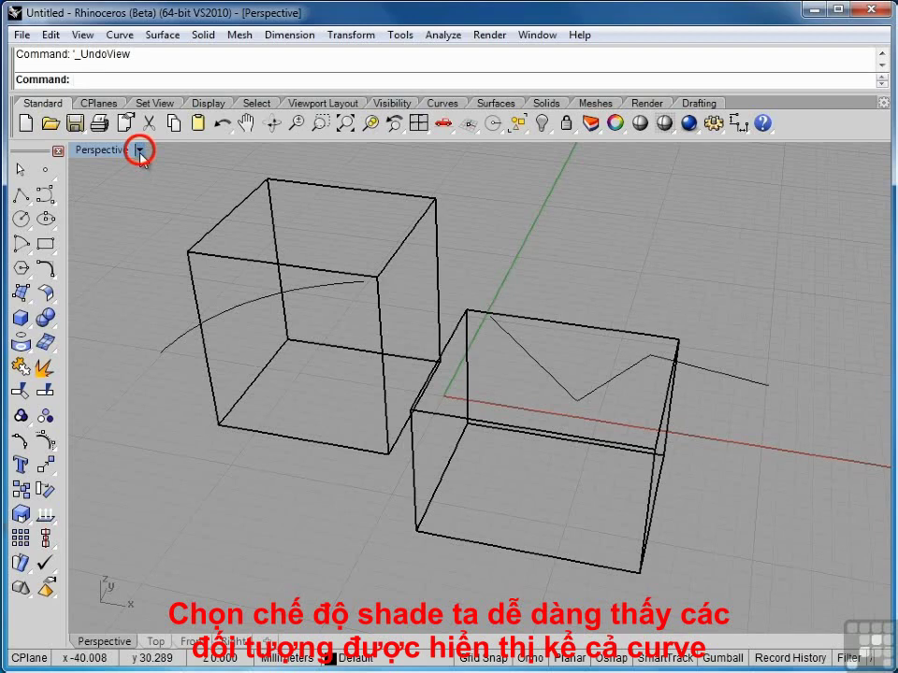
pyautogui.click(140, 150)
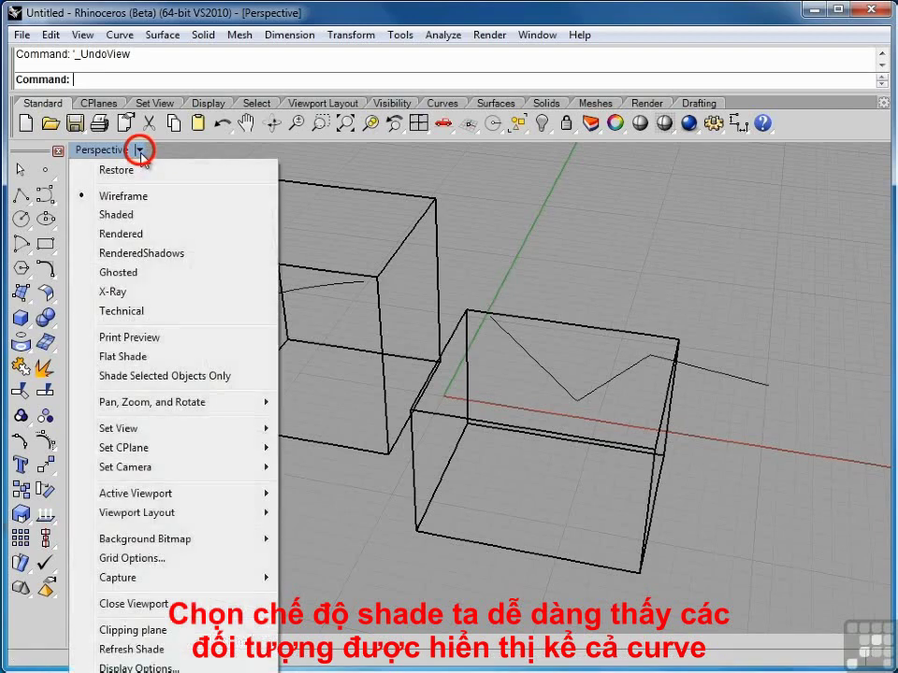
pyautogui.click(116, 215)
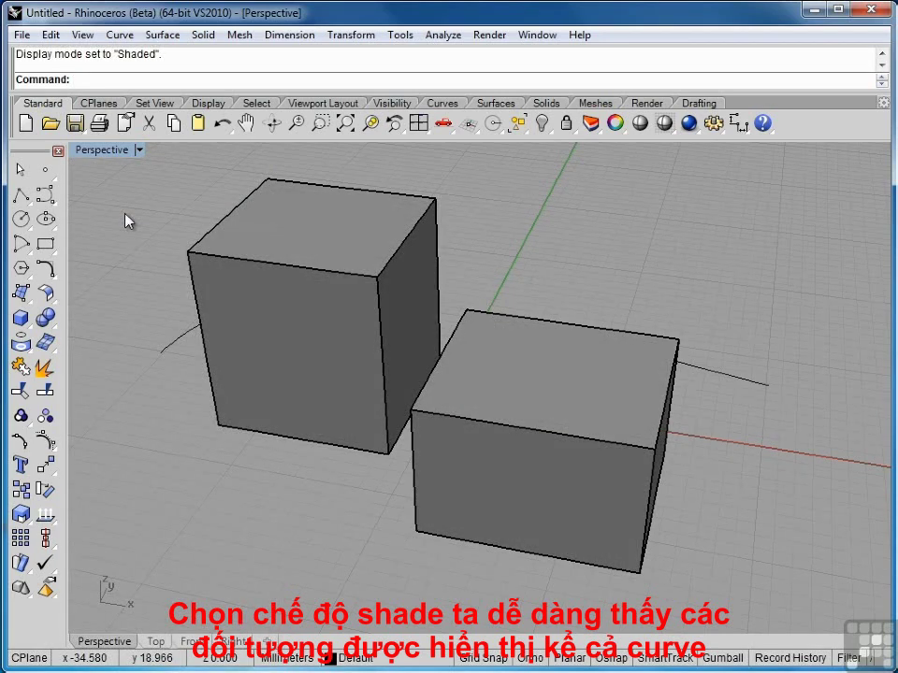
pyautogui.moveTo(192, 473)
pyautogui.mouseDown(button='right')
pyautogui.moveTo(202, 461)
pyautogui.moveTo(421, 483)
pyautogui.moveTo(563, 475)
pyautogui.moveTo(688, 447)
pyautogui.mouseUp(button='right')
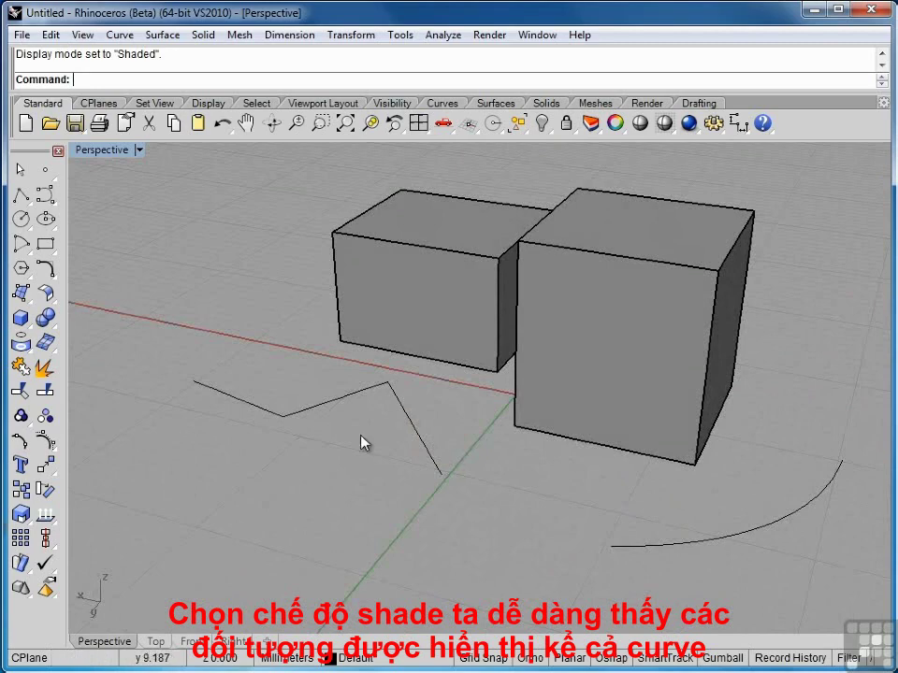
pyautogui.moveTo(608, 465)
pyautogui.mouseDown(button='right')
pyautogui.moveTo(511, 502)
pyautogui.moveTo(270, 491)
pyautogui.moveTo(633, 492)
pyautogui.moveTo(510, 512)
pyautogui.moveTo(342, 488)
pyautogui.moveTo(465, 497)
pyautogui.moveTo(440, 491)
pyautogui.mouseUp(button='right')
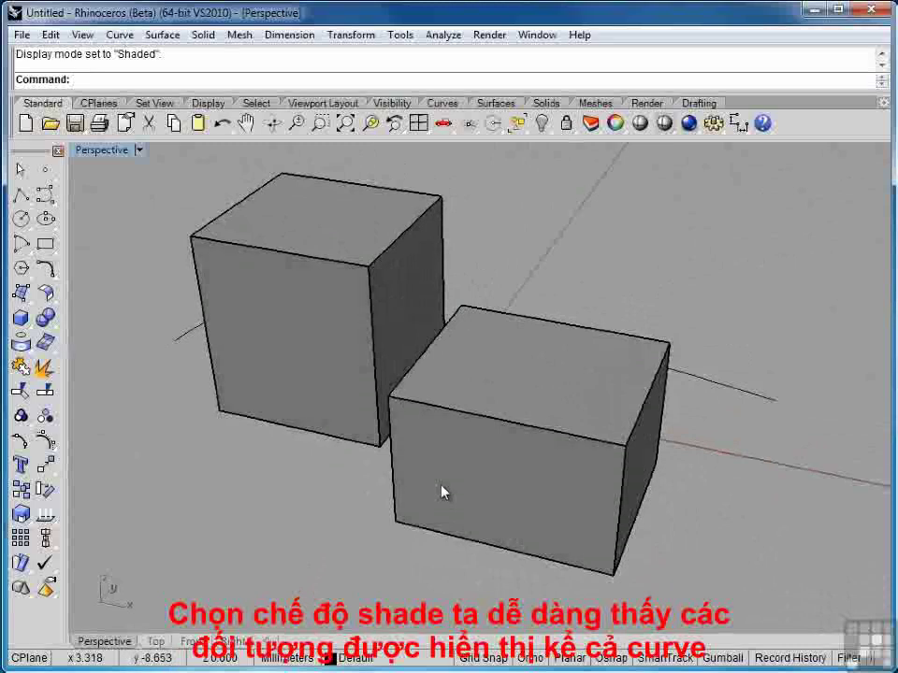
# Set the Perspective viewport's display mode to Ghosted and view the boxes from a lower angle
pyautogui.click(139, 151)
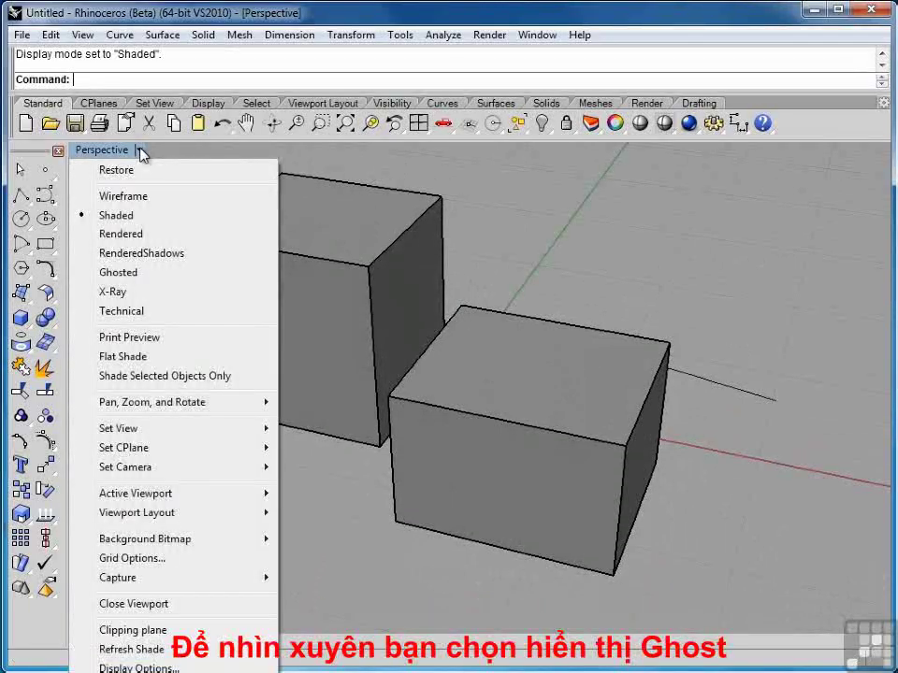
pyautogui.click(114, 276)
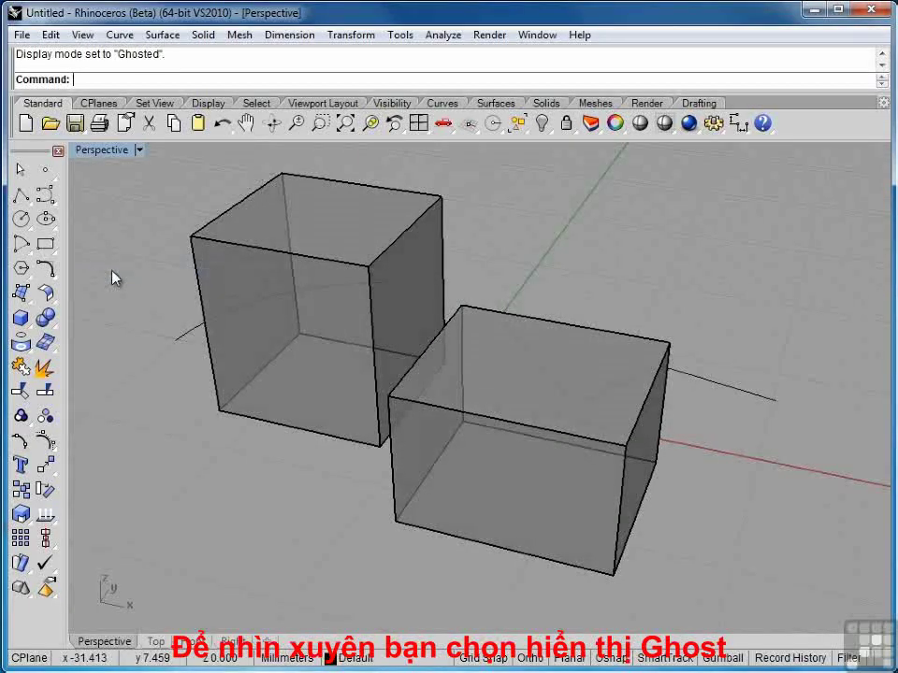
pyautogui.moveTo(340, 506); pyautogui.dragTo(275, 455, button='right')
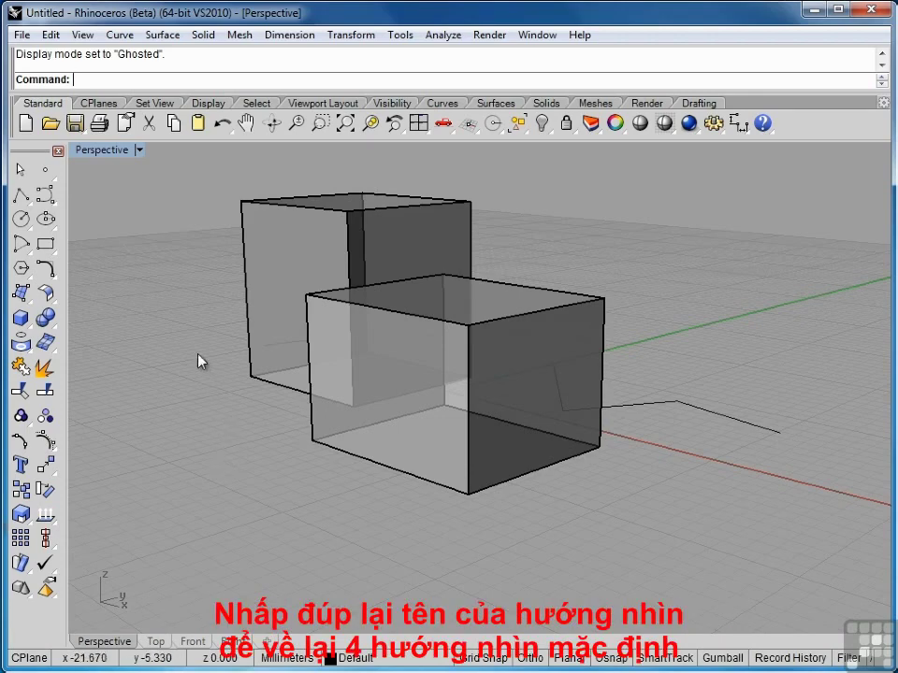
# Restore the four-viewport layout and enlarge the Perspective viewport by moving its dividers with the Top and lower viewports
pyautogui.doubleClick(101, 150)
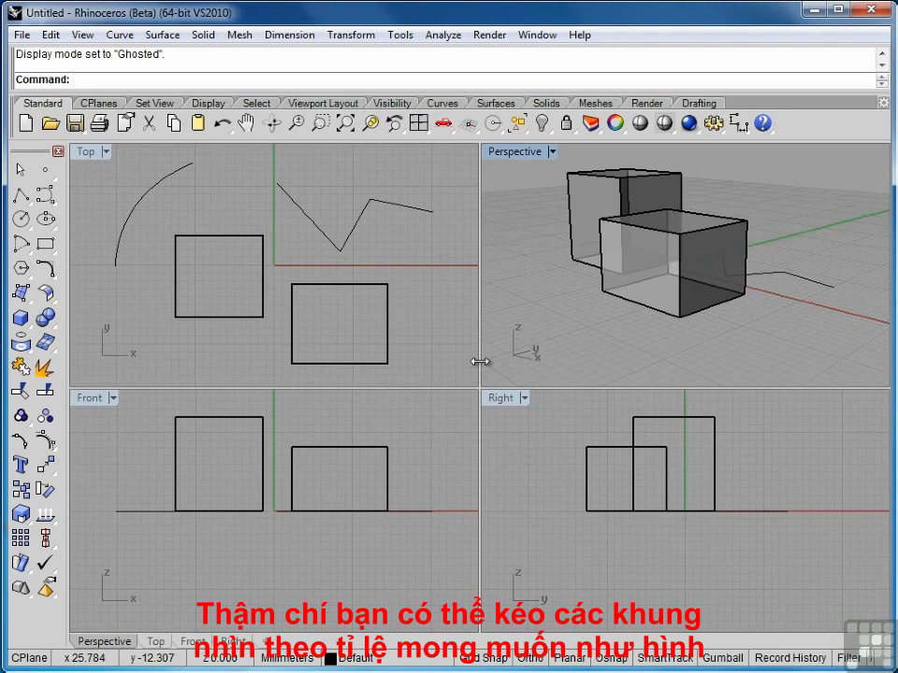
pyautogui.moveTo(479, 361); pyautogui.dragTo(330, 340)
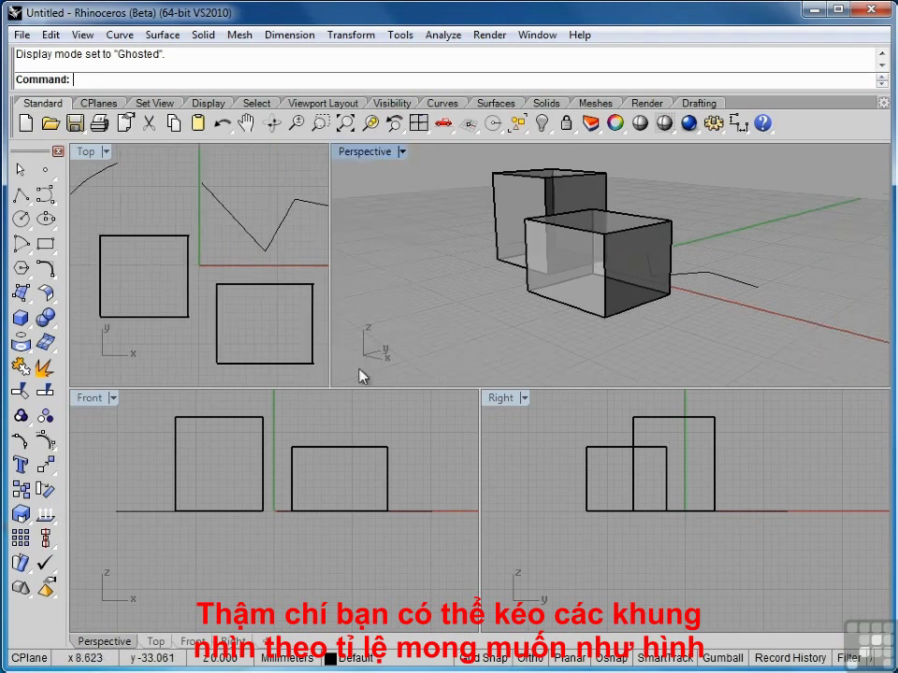
pyautogui.moveTo(375, 391); pyautogui.dragTo(353, 492)
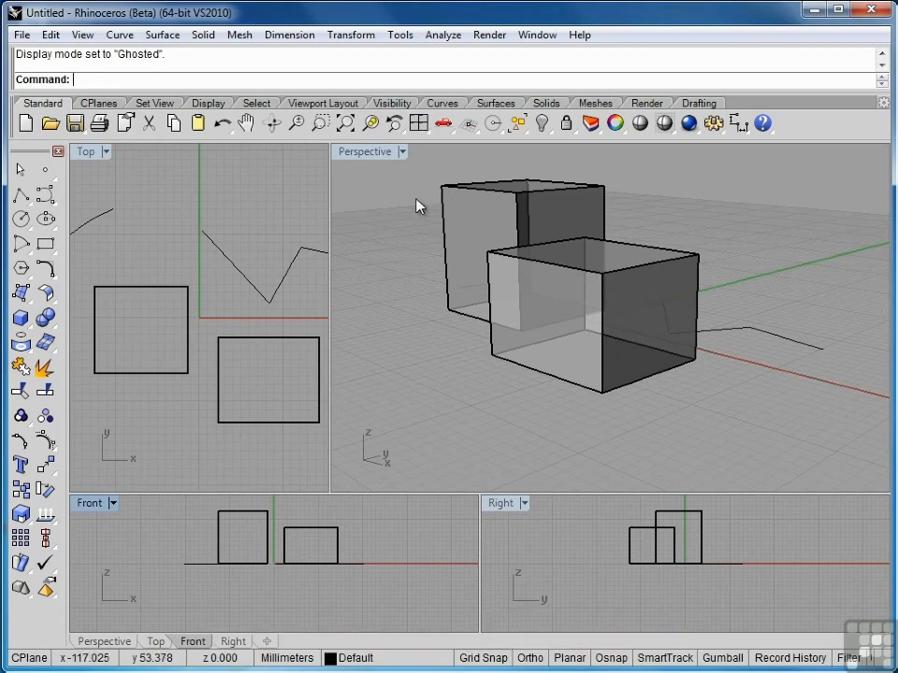
# Split the Front viewport vertically and set the new duplicate viewport to the Left view
pyautogui.click(428, 133)
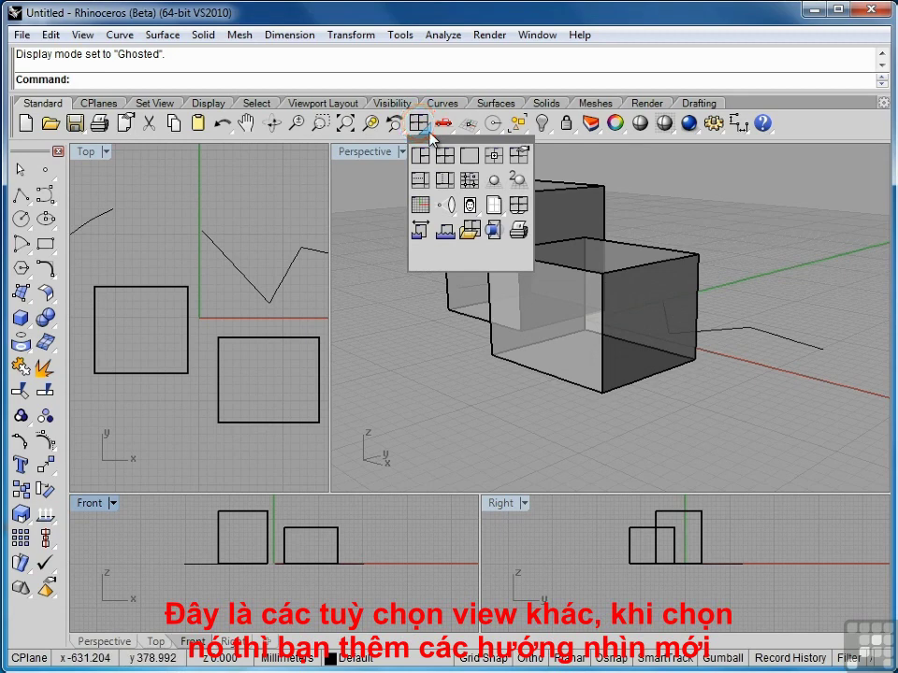
pyautogui.click(447, 180)
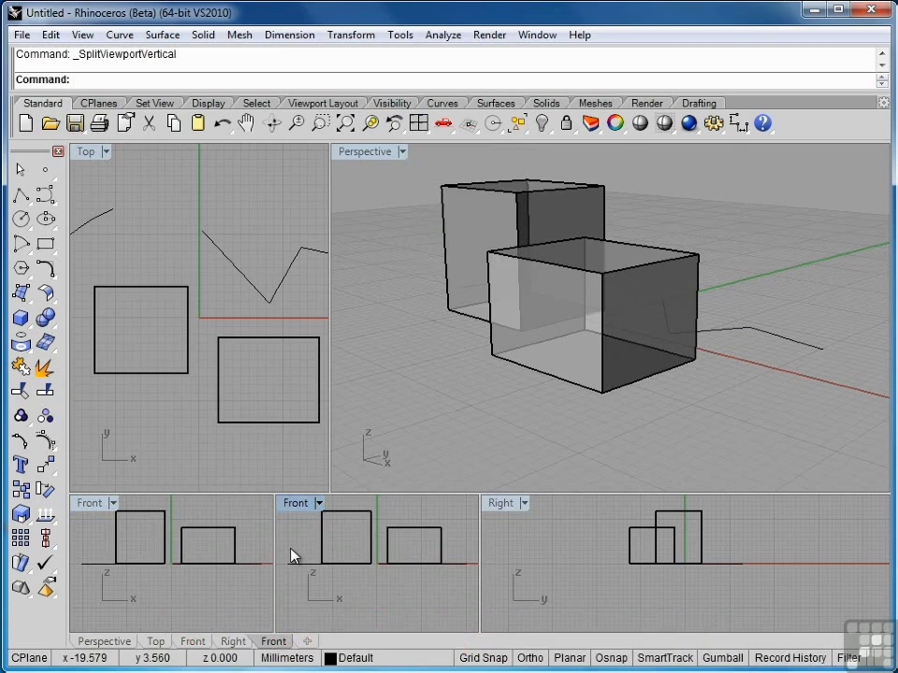
pyautogui.click(319, 505)
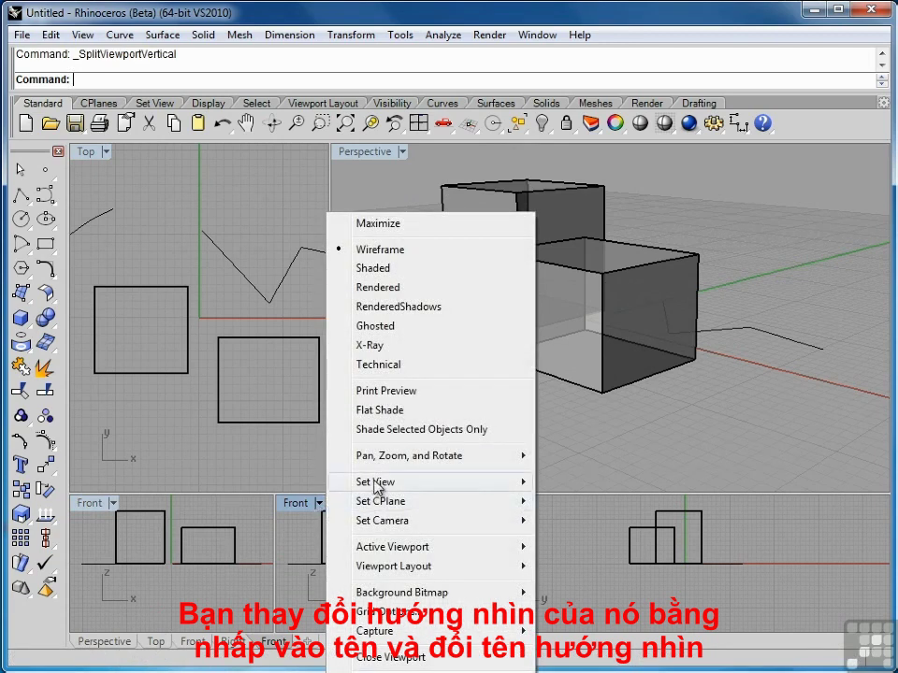
pyautogui.moveTo(375, 484)
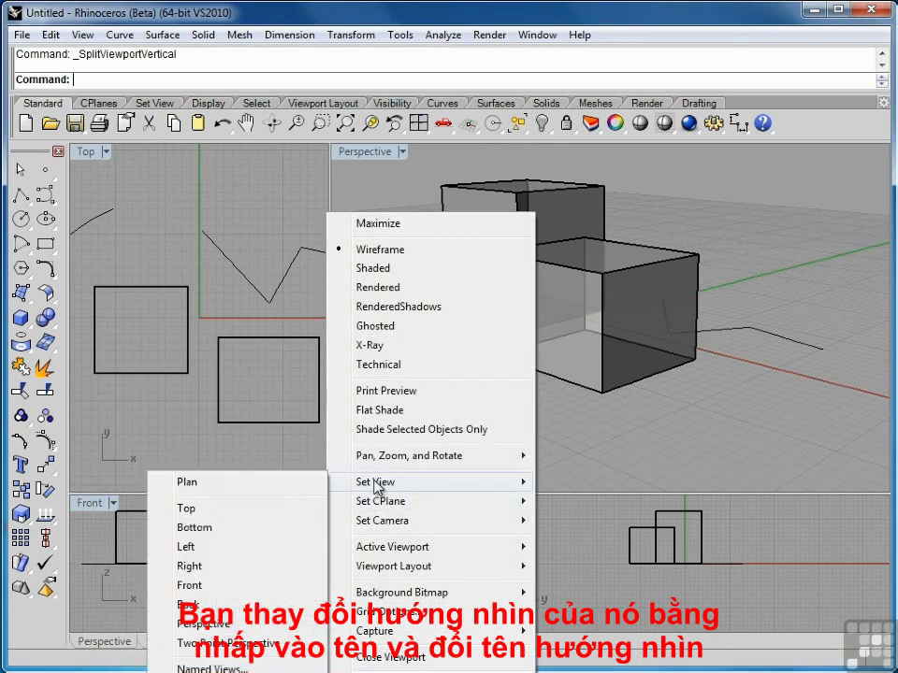
pyautogui.click(187, 547)
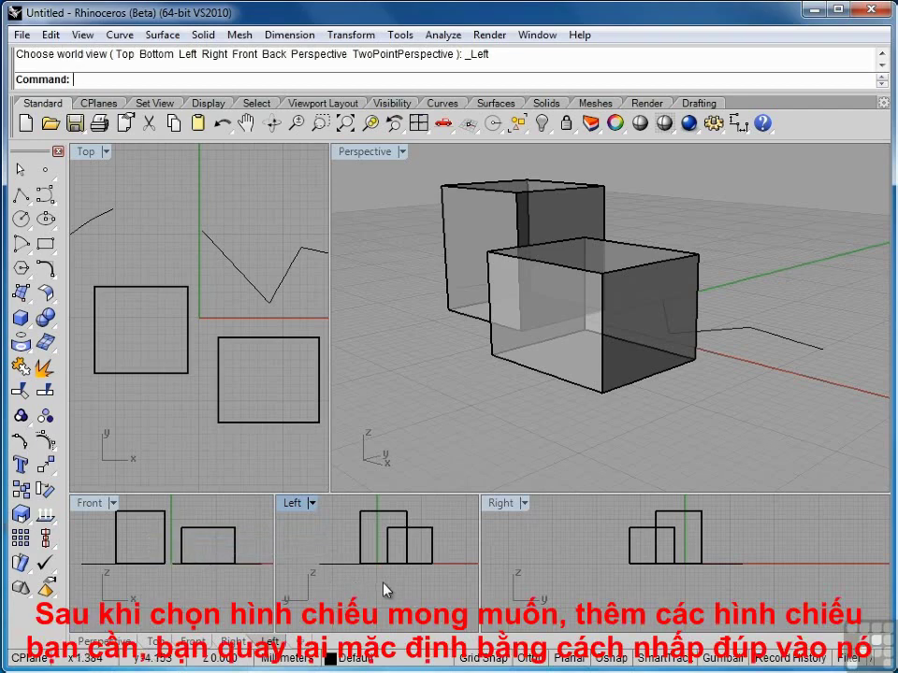
# Reposition the contents of the Left, Front, Right and Top viewports and reset the layout to four equal viewports
pyautogui.moveTo(383, 589); pyautogui.dragTo(371, 618, button='right')
pyautogui.moveTo(221, 584); pyautogui.dragTo(205, 611, button='right')
pyautogui.moveTo(557, 567)
pyautogui.mouseDown(button='right')
pyautogui.moveTo(547, 588)
pyautogui.moveTo(542, 577)
pyautogui.mouseUp(button='right')
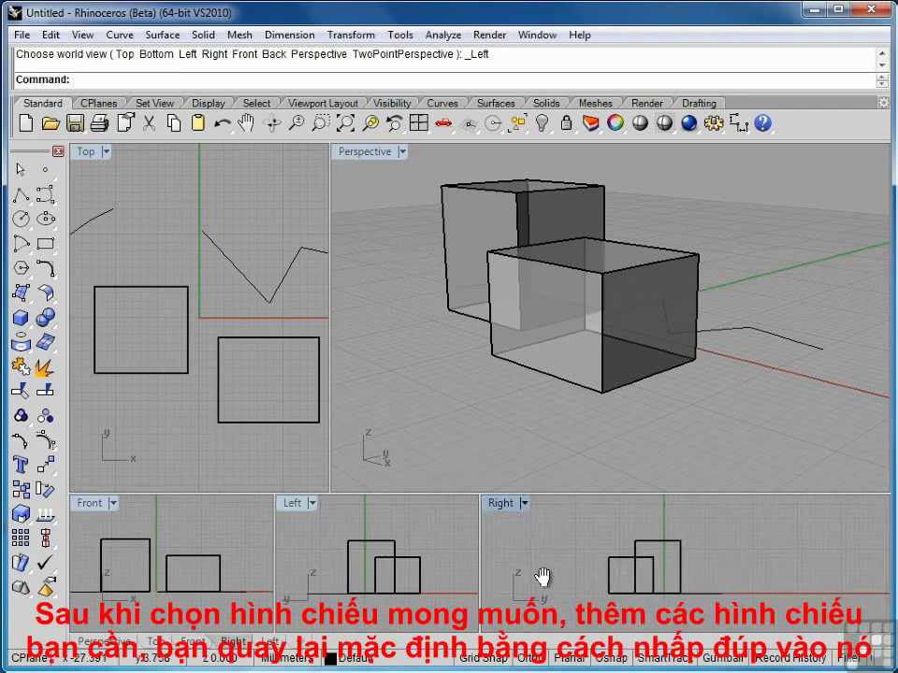
pyautogui.moveTo(184, 381); pyautogui.dragTo(159, 405, button='right')
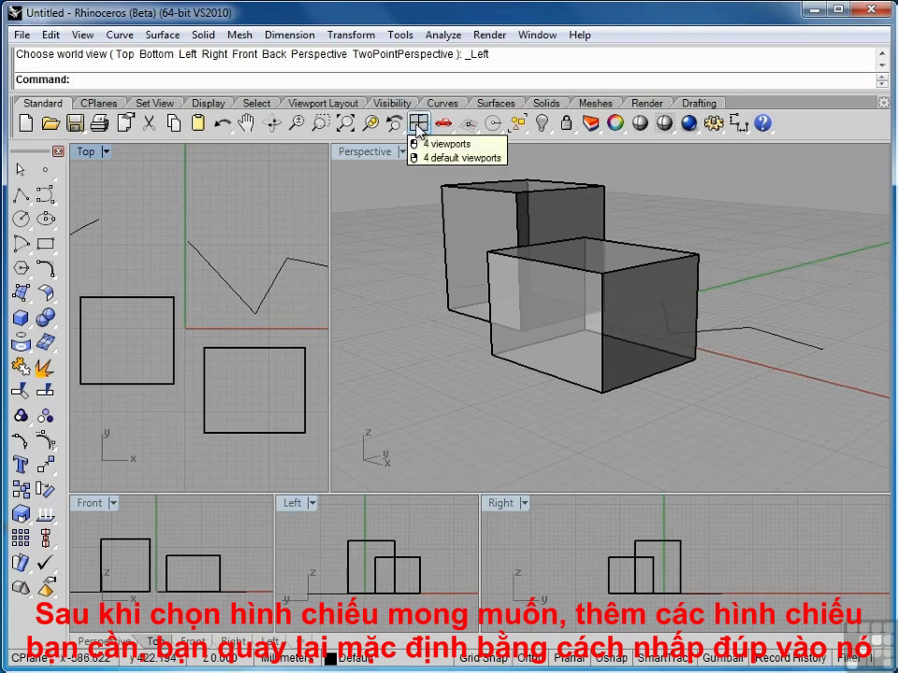
pyautogui.click(418, 131)
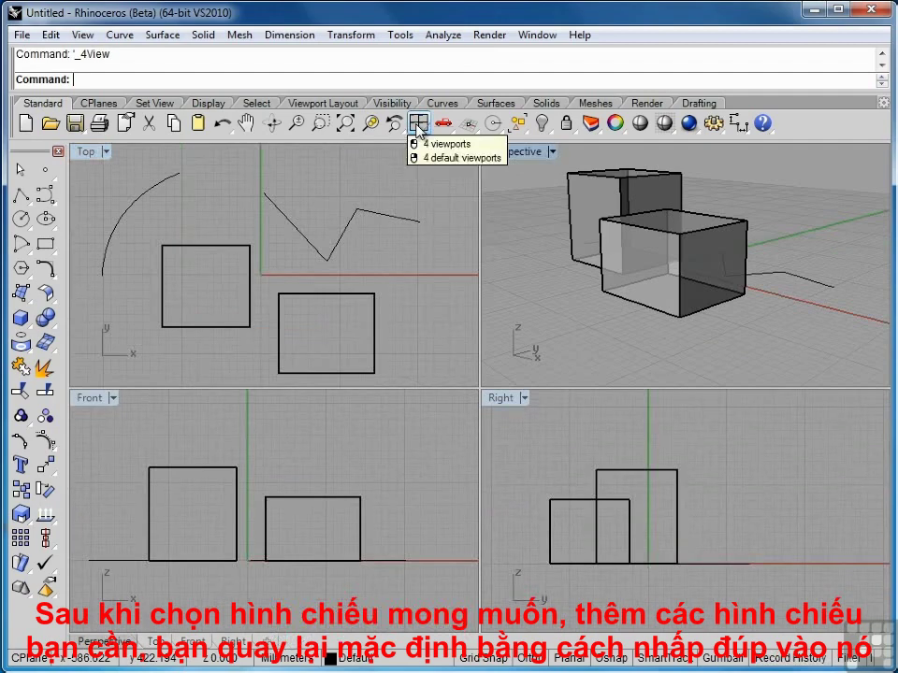
pyautogui.click(418, 126)
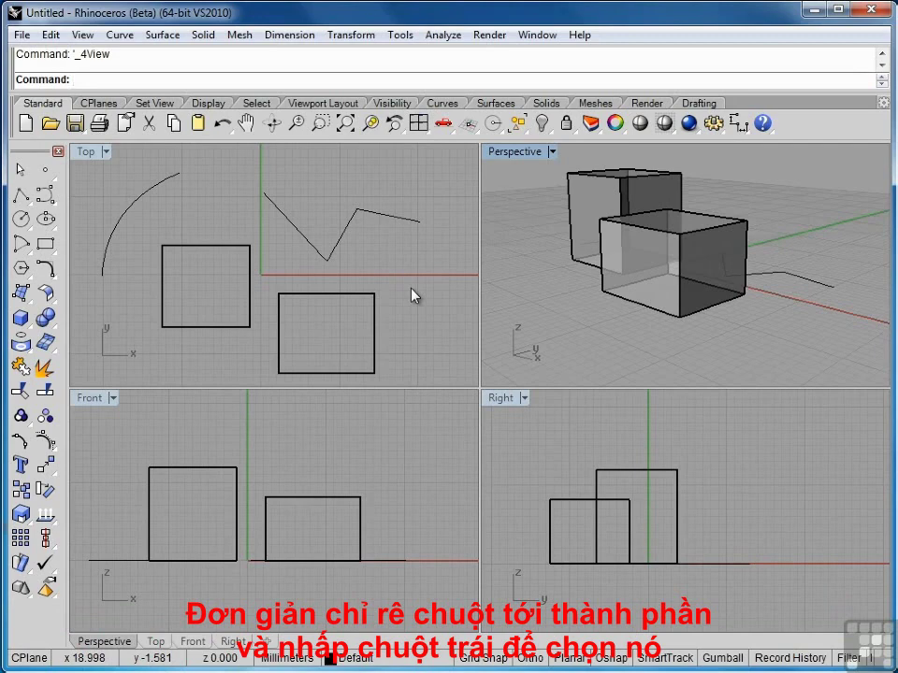
# Select the shorter box in the Top viewport and add the polyline, the taller box and the arc to the selection
pyautogui.click(374, 318)
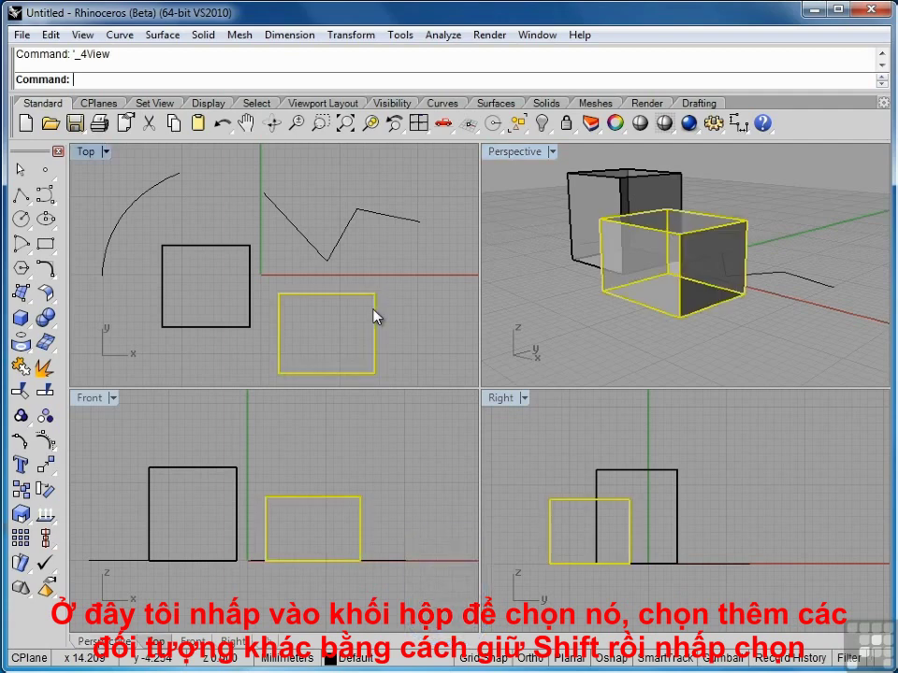
pyautogui.keyDown('shift'); pyautogui.click(327, 265); pyautogui.keyUp('shift')
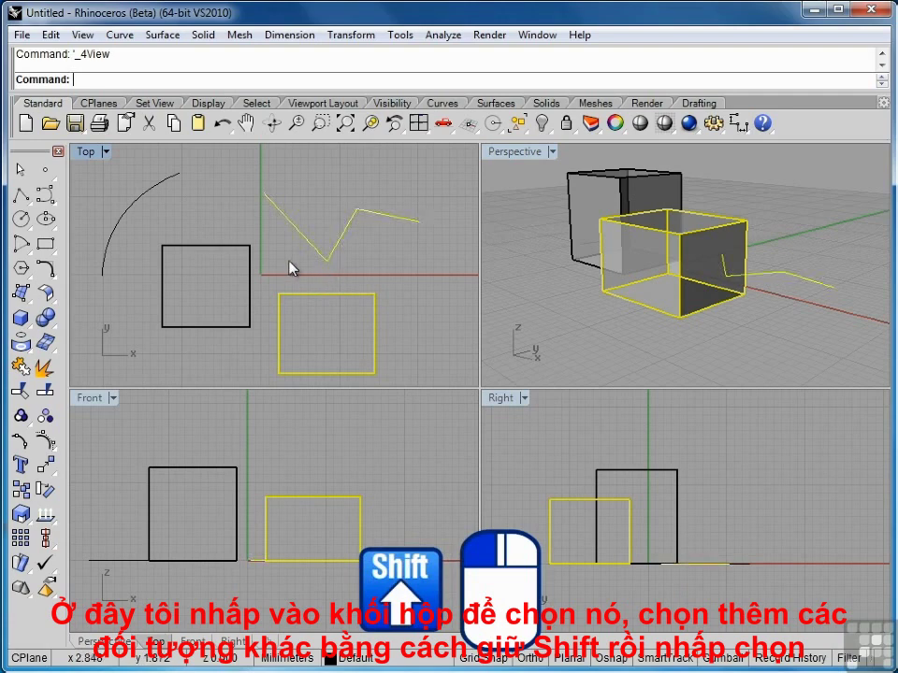
pyautogui.keyDown('shift'); pyautogui.click(249, 267); pyautogui.keyUp('shift')
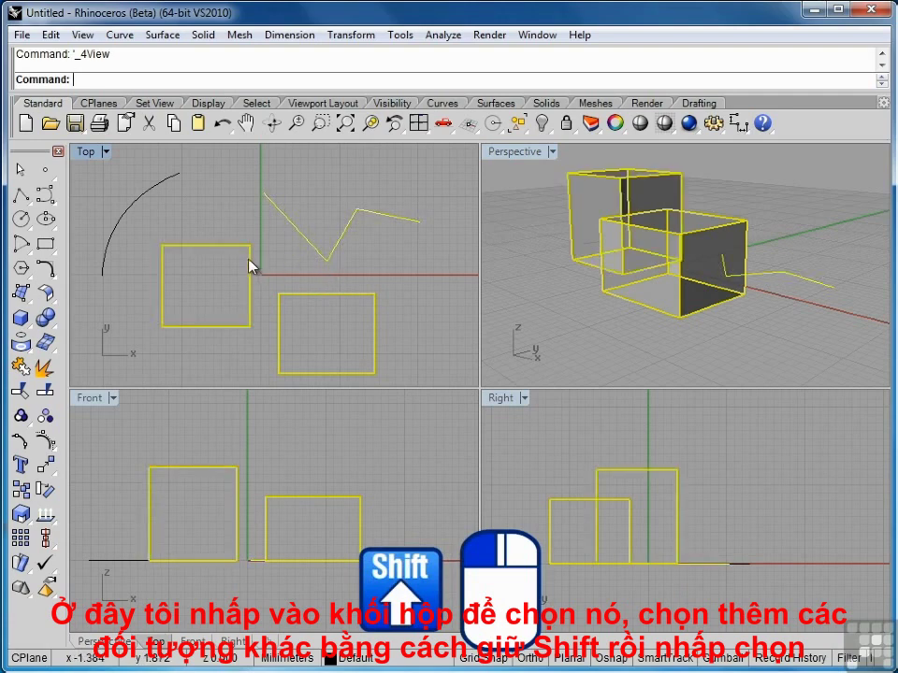
pyautogui.keyDown('shift'); pyautogui.click(147, 198); pyautogui.keyUp('shift')
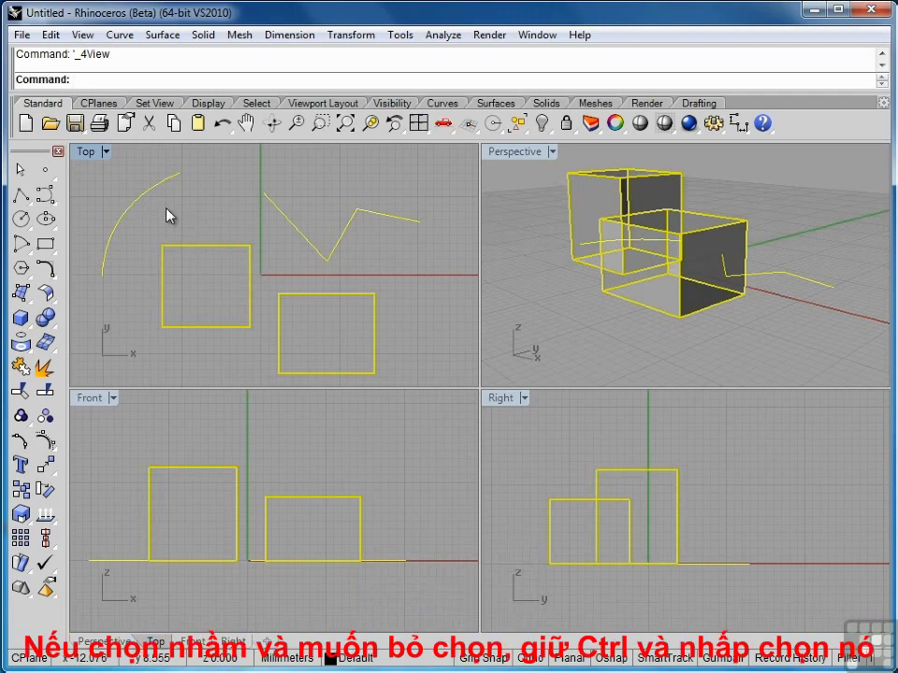
# Remove the polyline and the taller box from the selection, and add the polyline back
pyautogui.keyDown('ctrl'); pyautogui.click(279, 214); pyautogui.keyUp('ctrl')
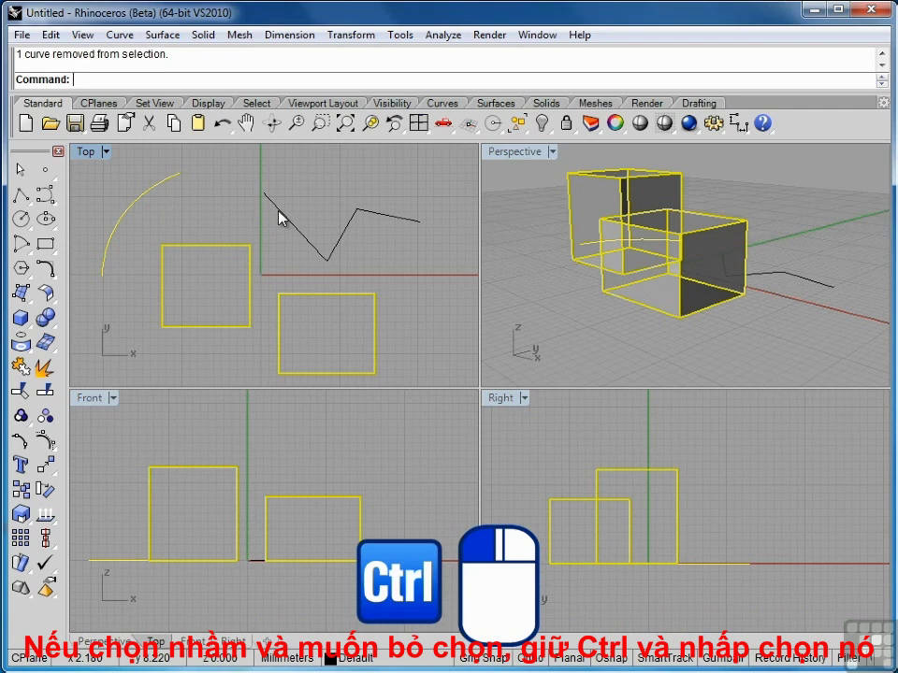
pyautogui.keyDown('ctrl'); pyautogui.click(250, 256); pyautogui.keyUp('ctrl')
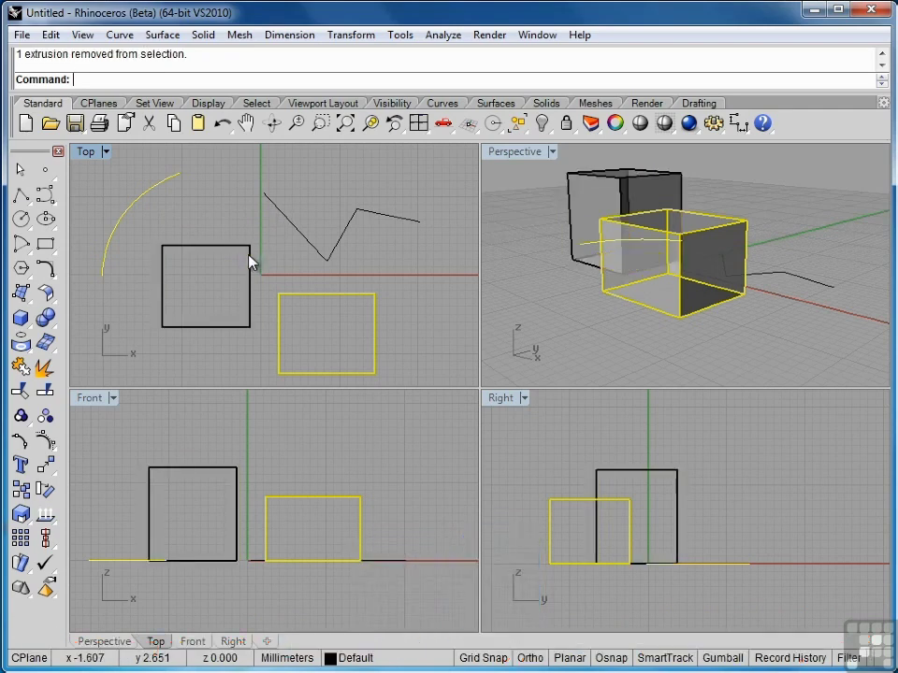
pyautogui.keyDown('shift'); pyautogui.click(300, 234); pyautogui.keyUp('shift')
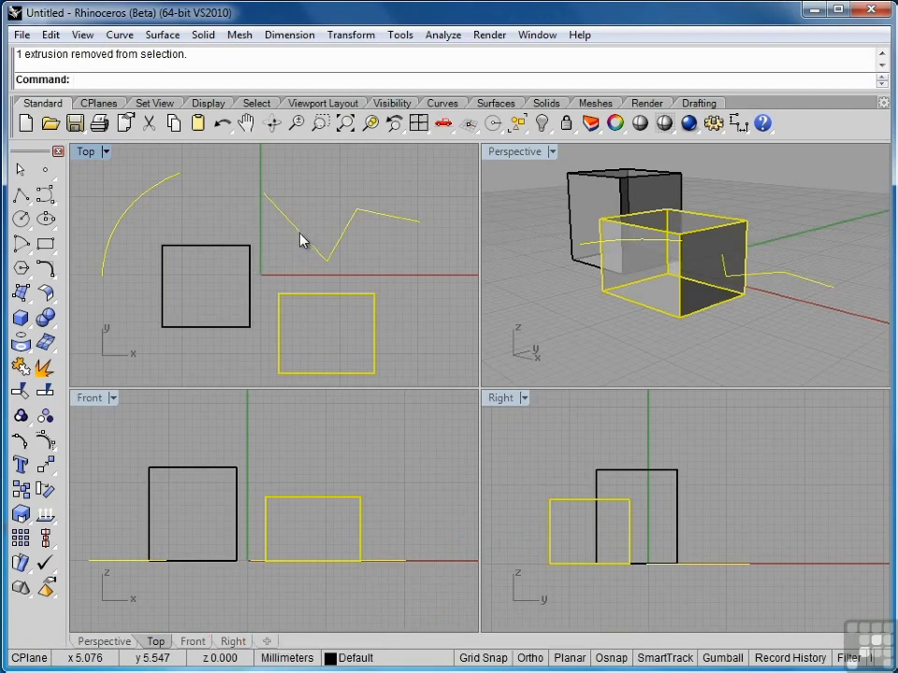
# Clear the selection and window-select both boxes and both curves in the Top viewport
pyautogui.click(407, 295)
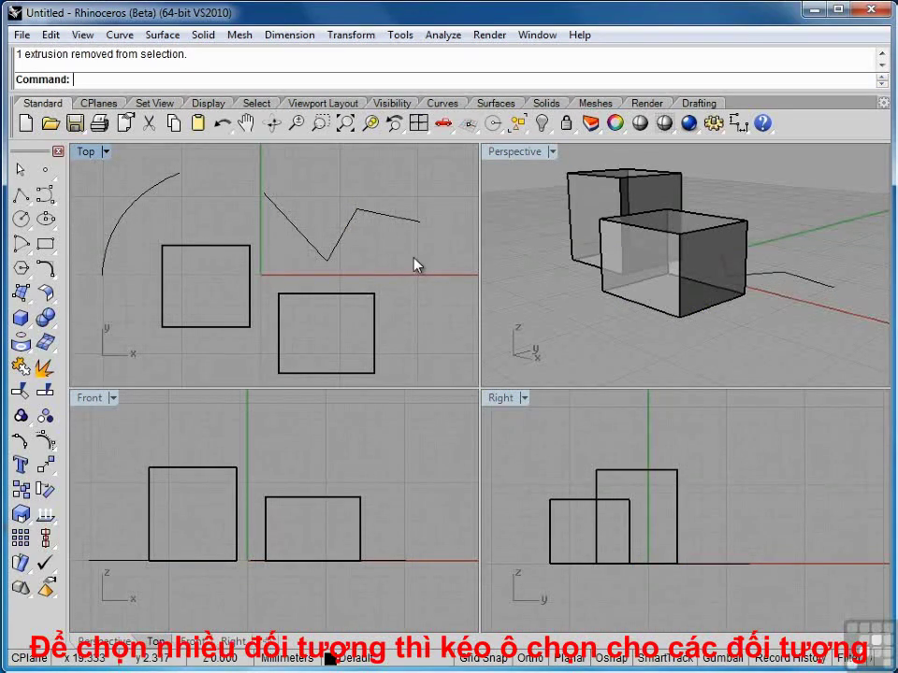
pyautogui.scroll(-2, 416, 266)
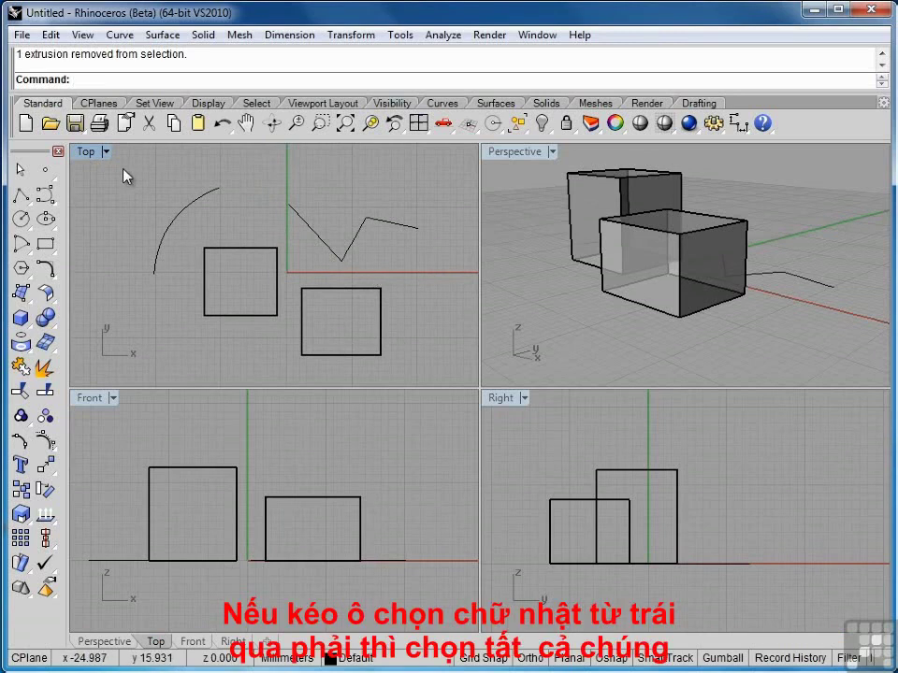
pyautogui.moveTo(123, 170); pyautogui.dragTo(436, 370)
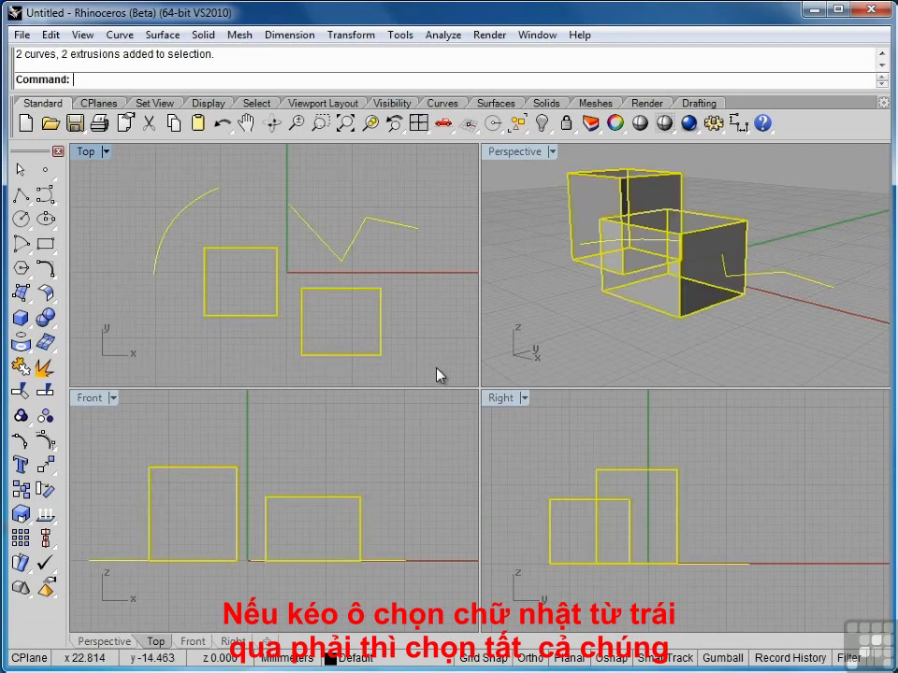
# Clear the selection and window-select only the arc and the taller box in the Top viewport, repeating it with a window cutting through the shorter box
pyautogui.press('Escape')
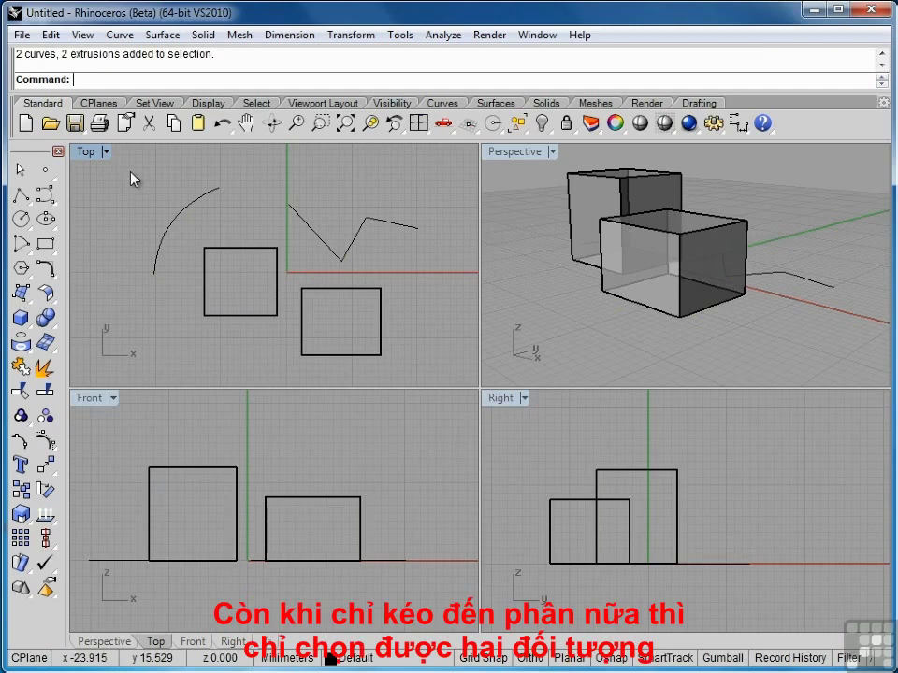
pyautogui.moveTo(130, 172); pyautogui.dragTo(326, 375)
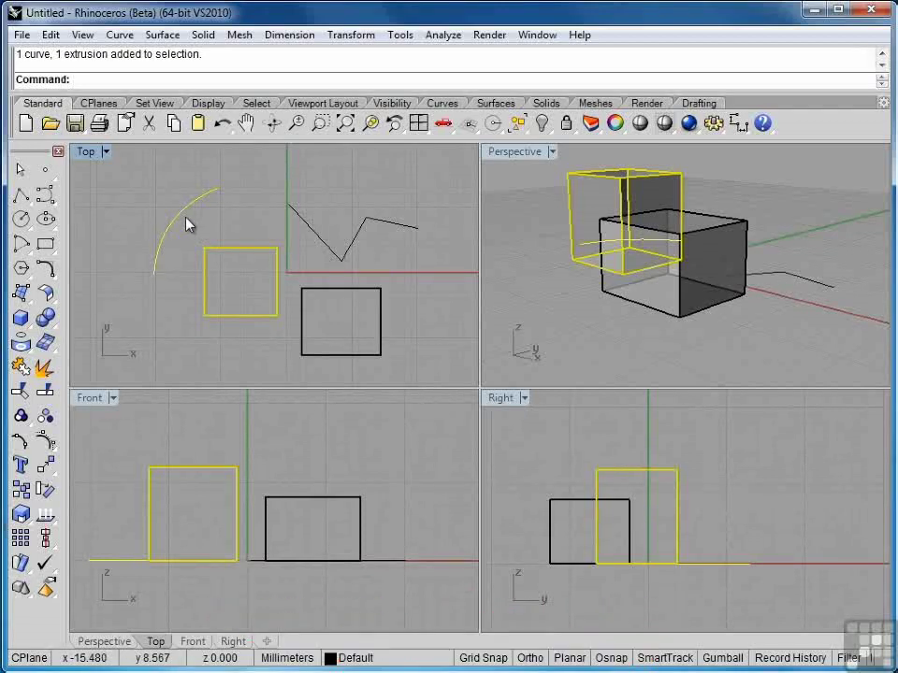
pyautogui.click(291, 374)
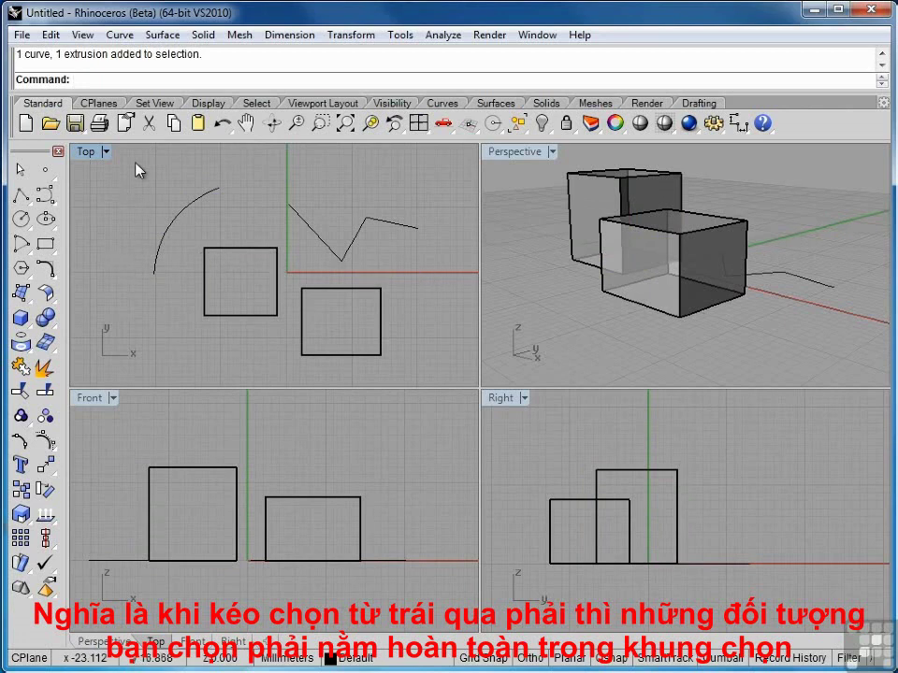
pyautogui.moveTo(135, 157); pyautogui.dragTo(346, 371)
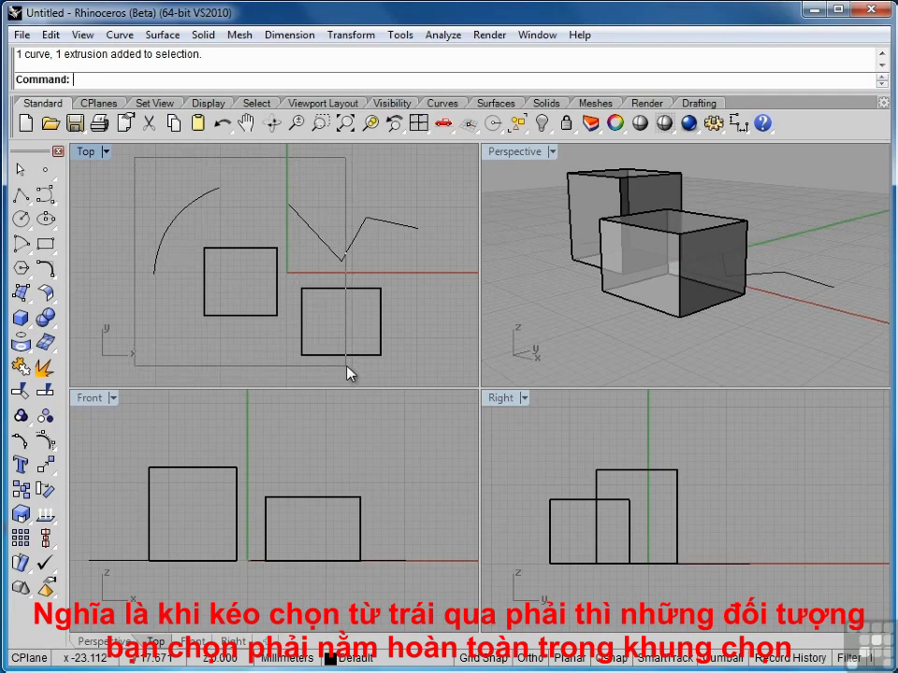
pyautogui.moveTo(346, 371); pyautogui.dragTo(346, 372)
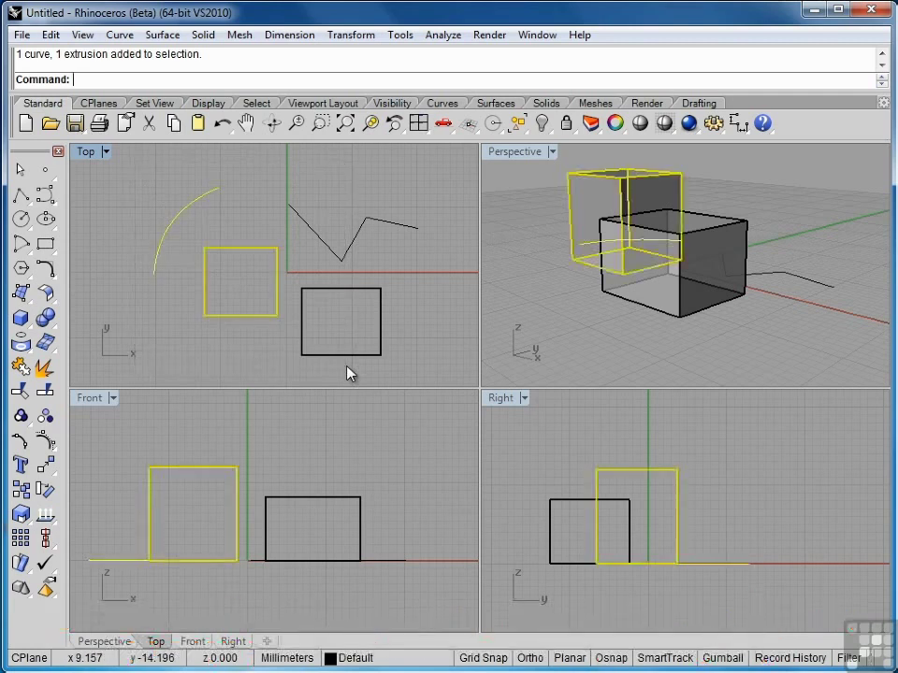
# Crossing-select both boxes and both curves in the Top viewport, clear the selection, and crossing-select only the polyline and both boxes
pyautogui.press('Escape')
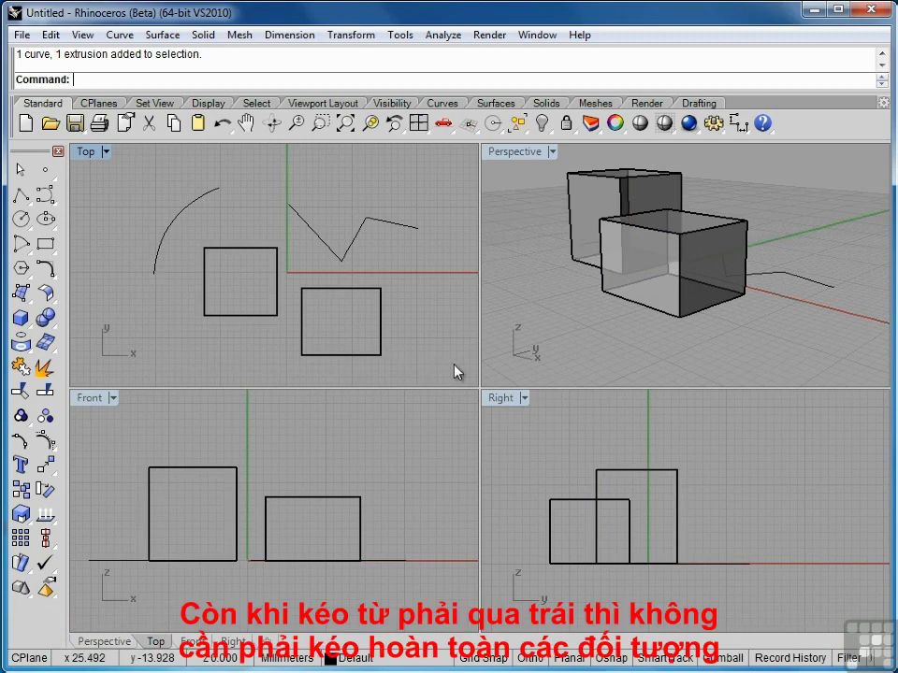
pyautogui.moveTo(455, 371); pyautogui.dragTo(132, 168)
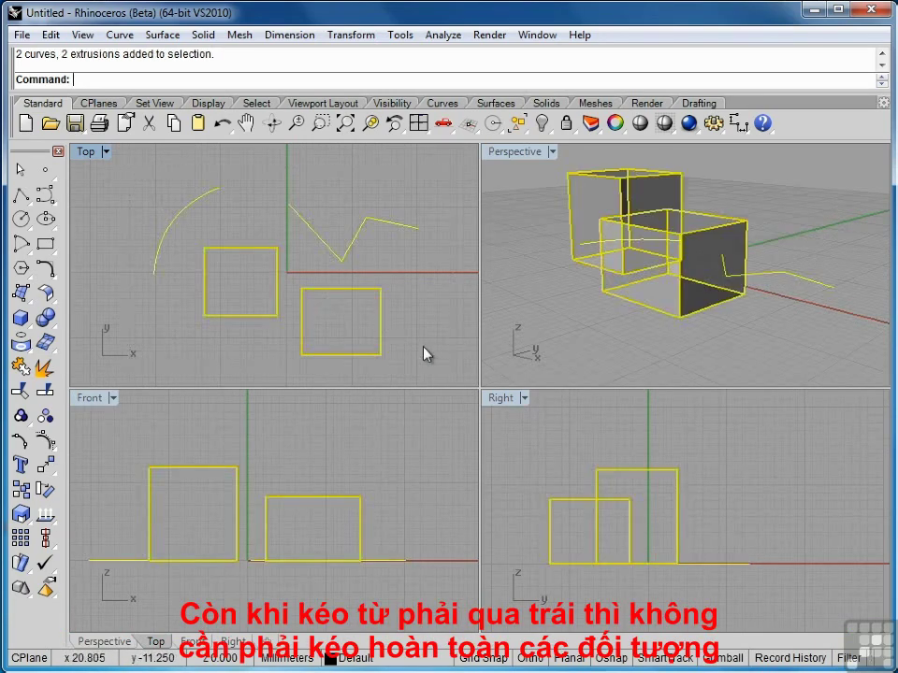
pyautogui.press('Escape')
pyautogui.moveTo(461, 364); pyautogui.dragTo(245, 194)
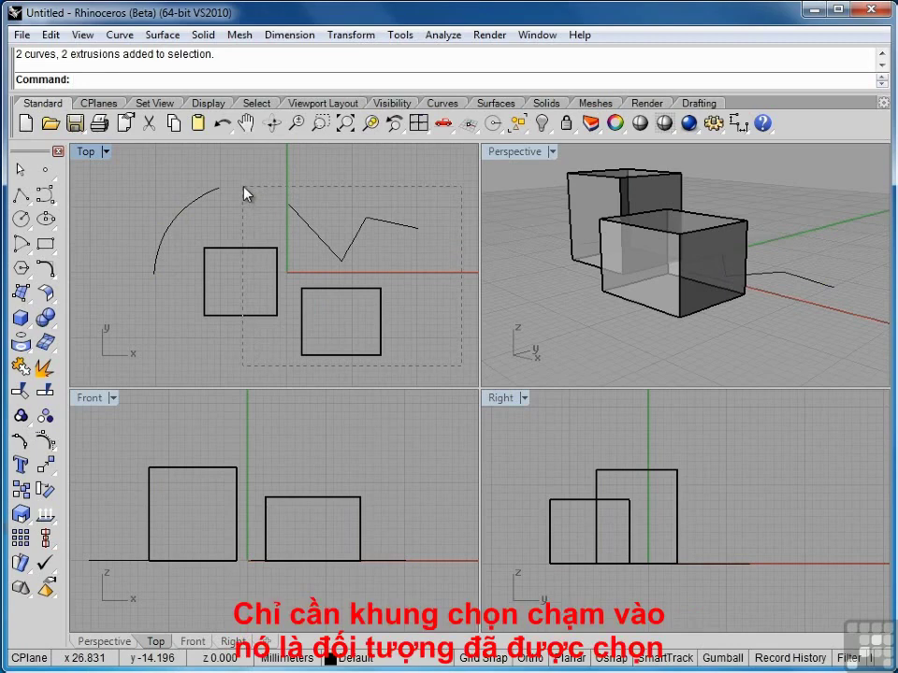
pyautogui.moveTo(244, 193); pyautogui.dragTo(245, 193)
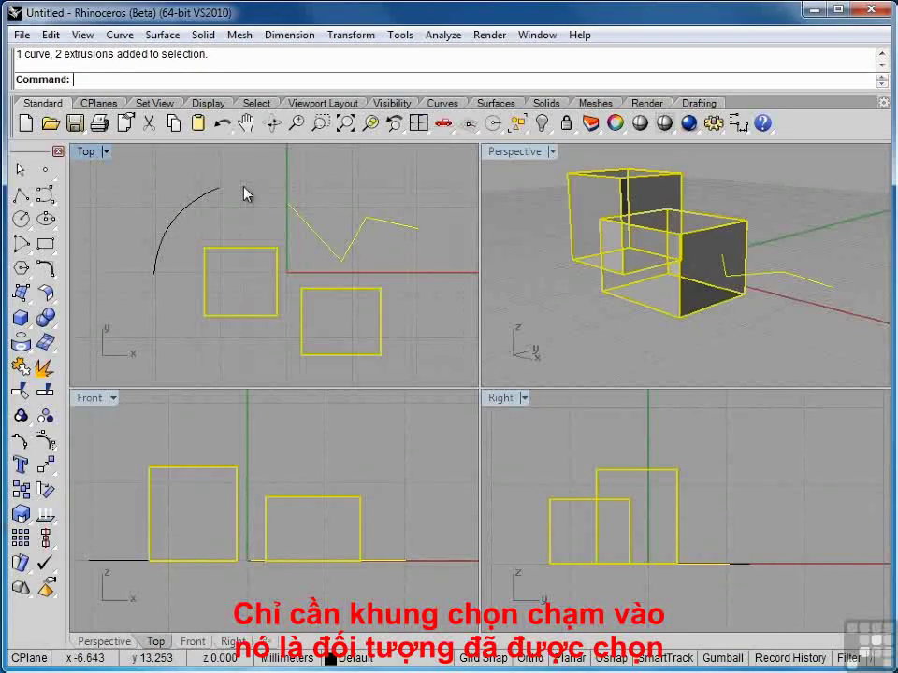
# Clear the selection and crossing-select all four objects in the Top viewport with a window that just touches the arc's upper end
pyautogui.press('Escape')
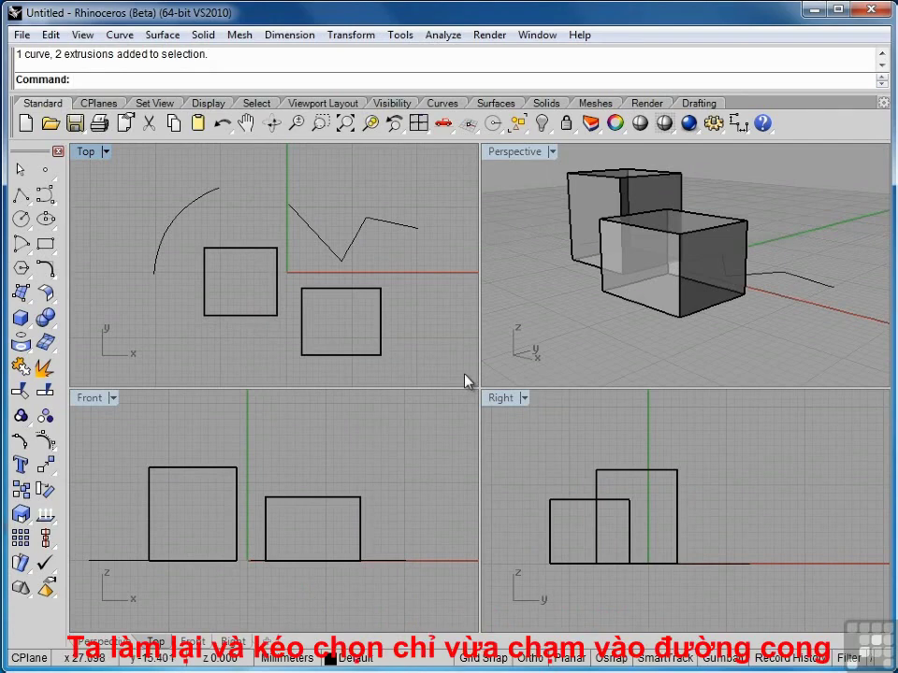
pyautogui.moveTo(463, 373); pyautogui.dragTo(216, 164)
pyautogui.moveTo(215, 172); pyautogui.dragTo(215, 172)
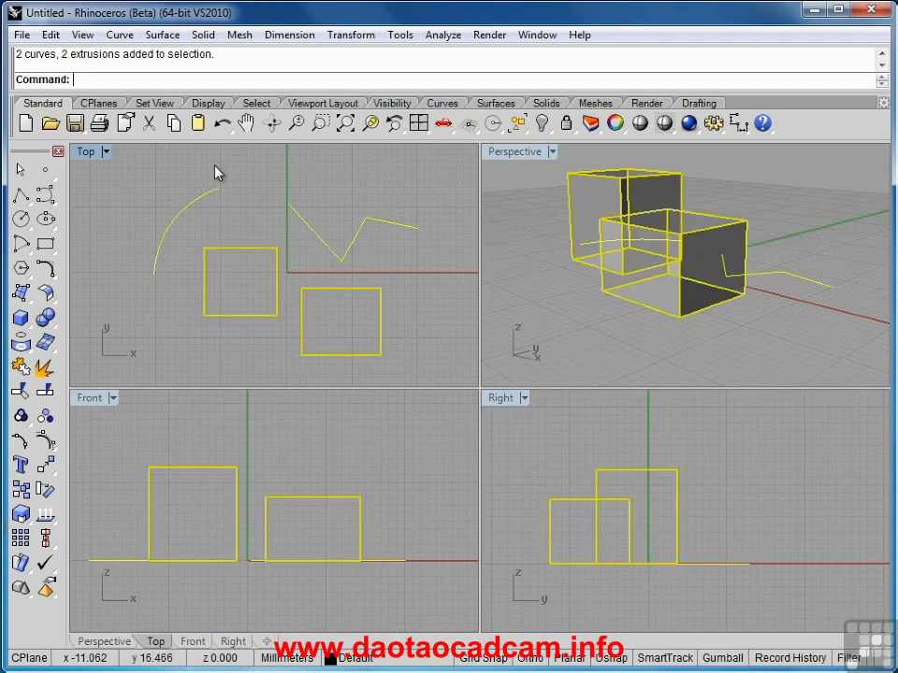